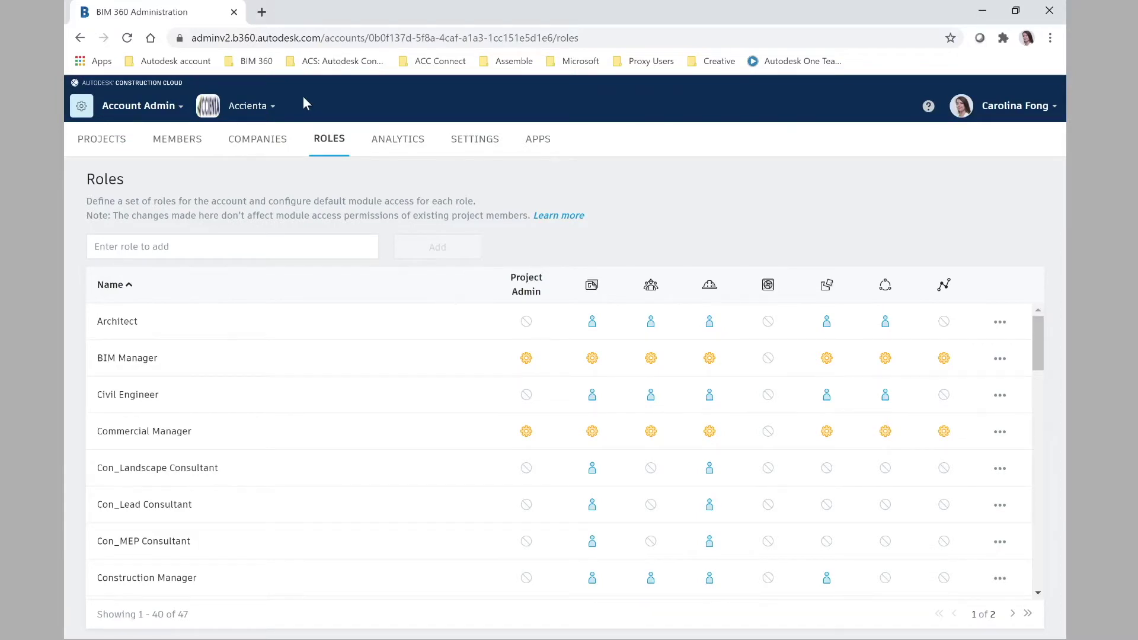
Step: Browse the Autodesk product list and the Architect role's actions, then close both
left_click(162, 116)
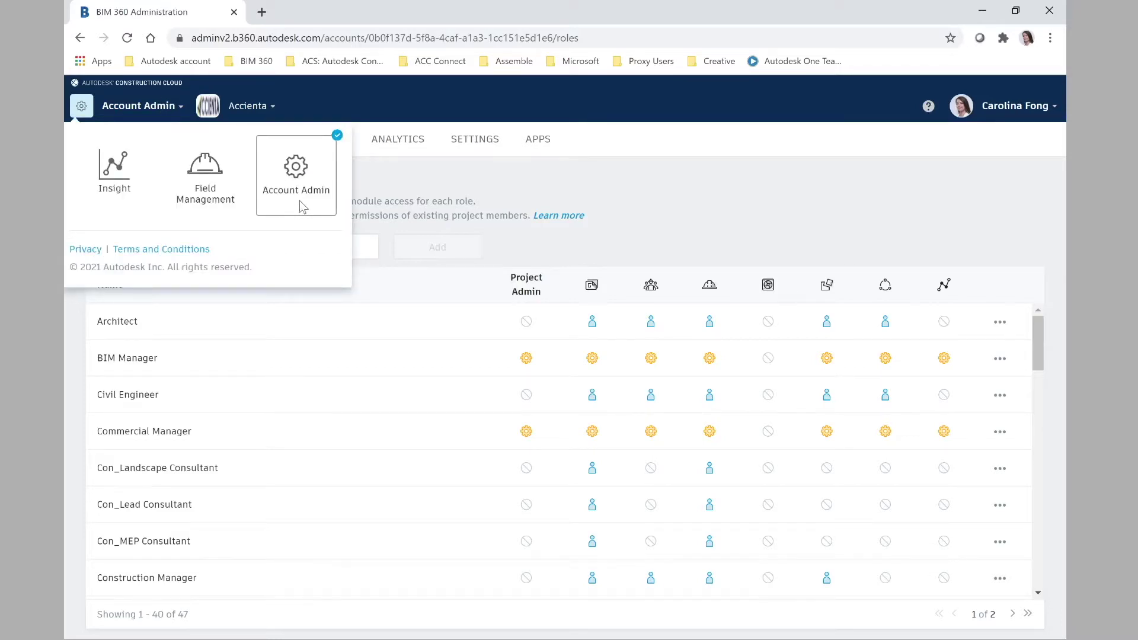
left_click(362, 180)
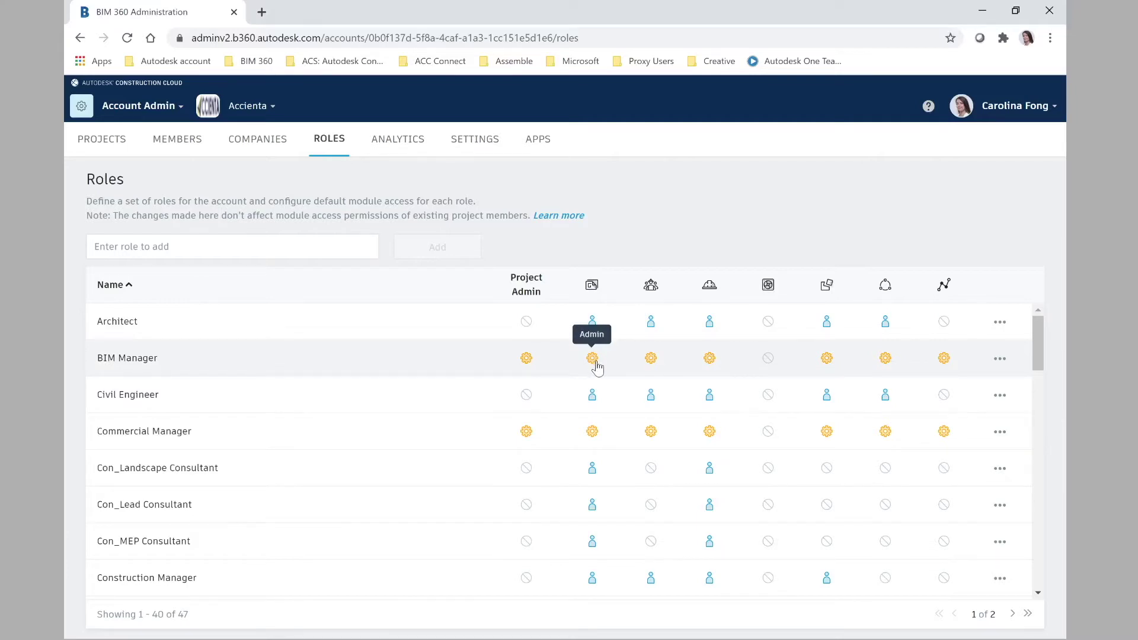
left_click(1000, 323)
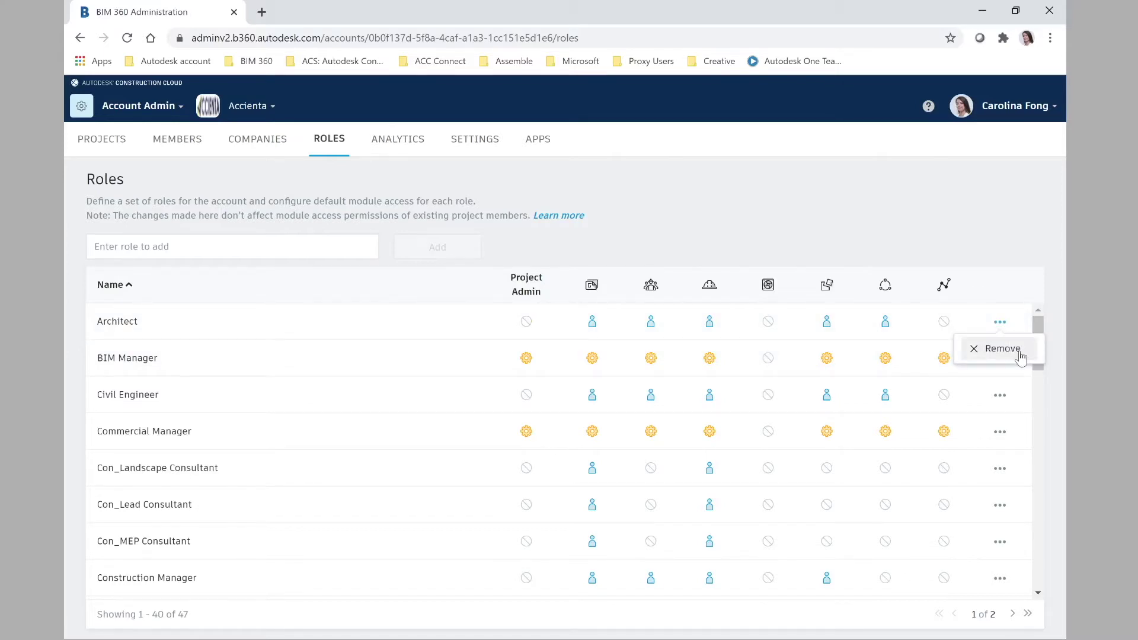
left_click(980, 252)
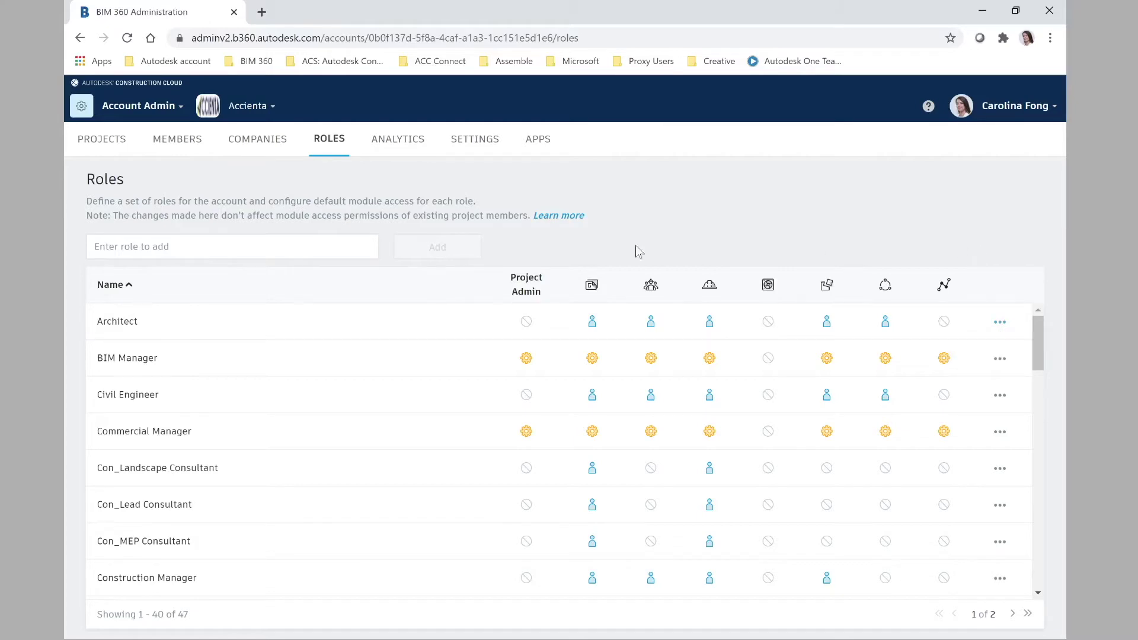
Step: Create a new account role named Sub_Engineer and add it to the Roles list
left_click(223, 247)
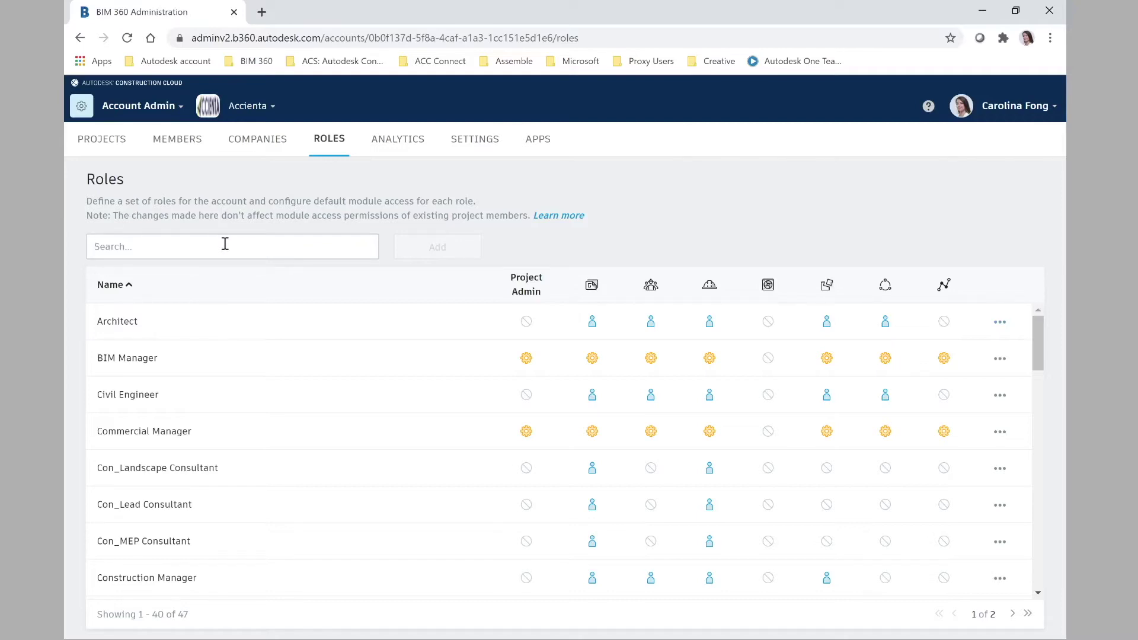
left_click_drag(114, 473, 98, 476)
left_click(144, 246)
type("sub")
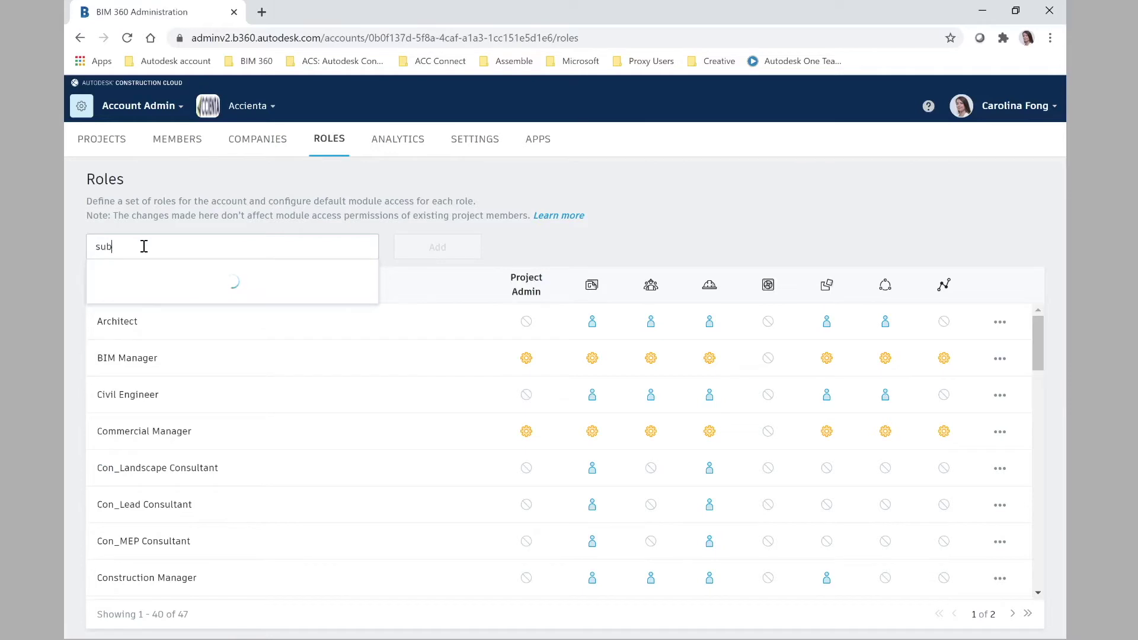
type("_Engineer")
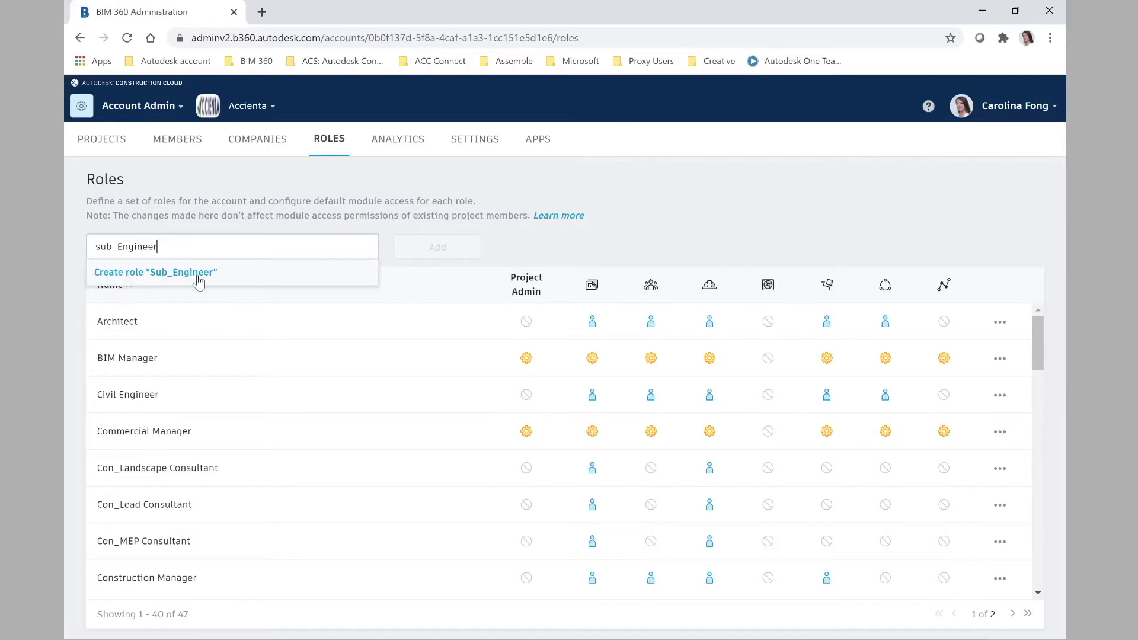
left_click(191, 273)
left_click(438, 250)
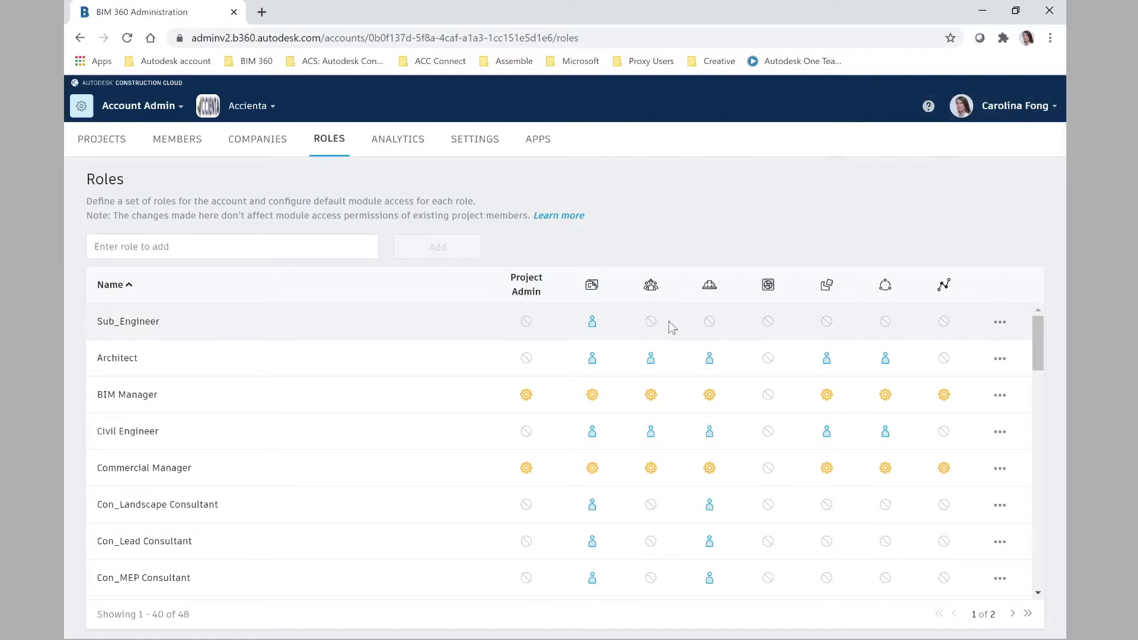
Step: Grant Sub_Engineer Member access to two more modules, then go to the Member Directory
left_click(710, 323)
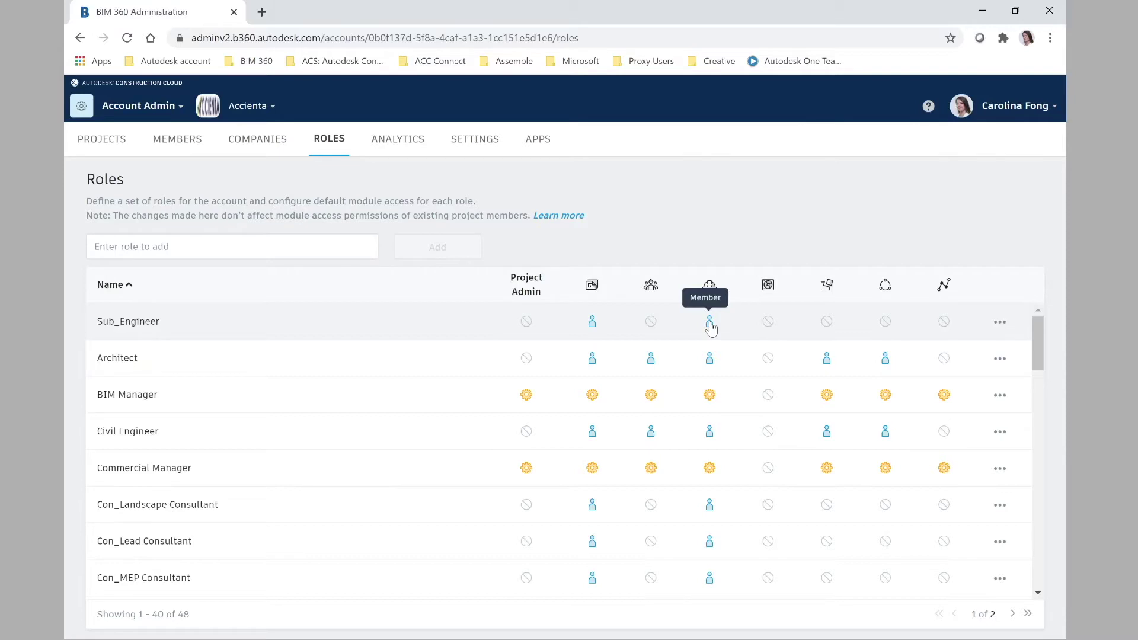
left_click(649, 324)
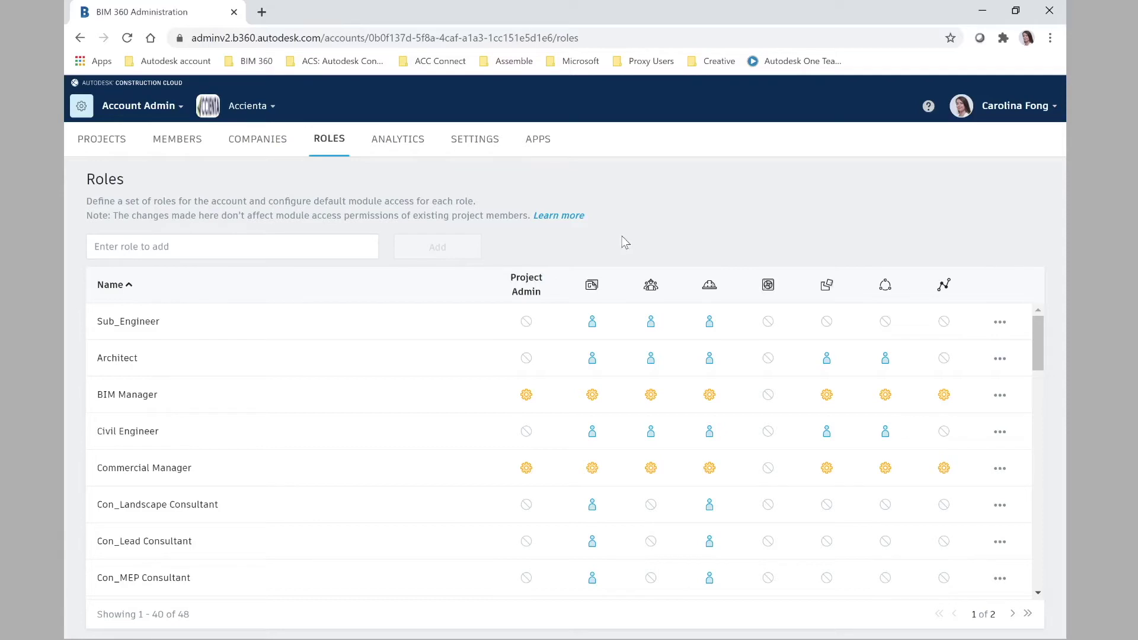
left_click(187, 150)
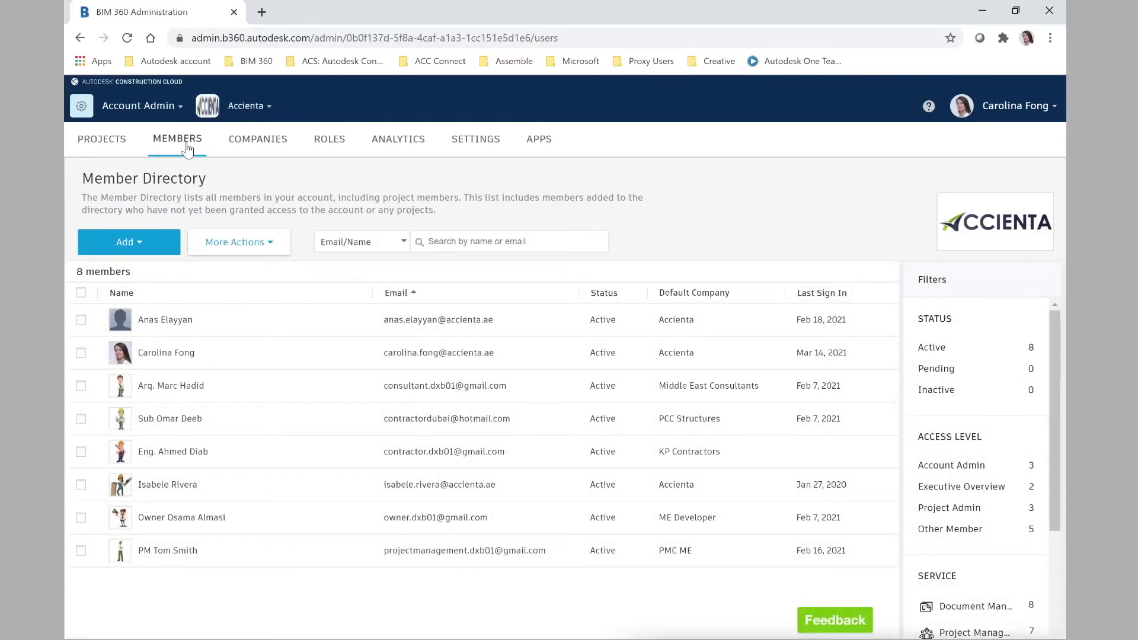
Step: In Add People, enter the new person's e-mail address as a directory entry
left_click(143, 245)
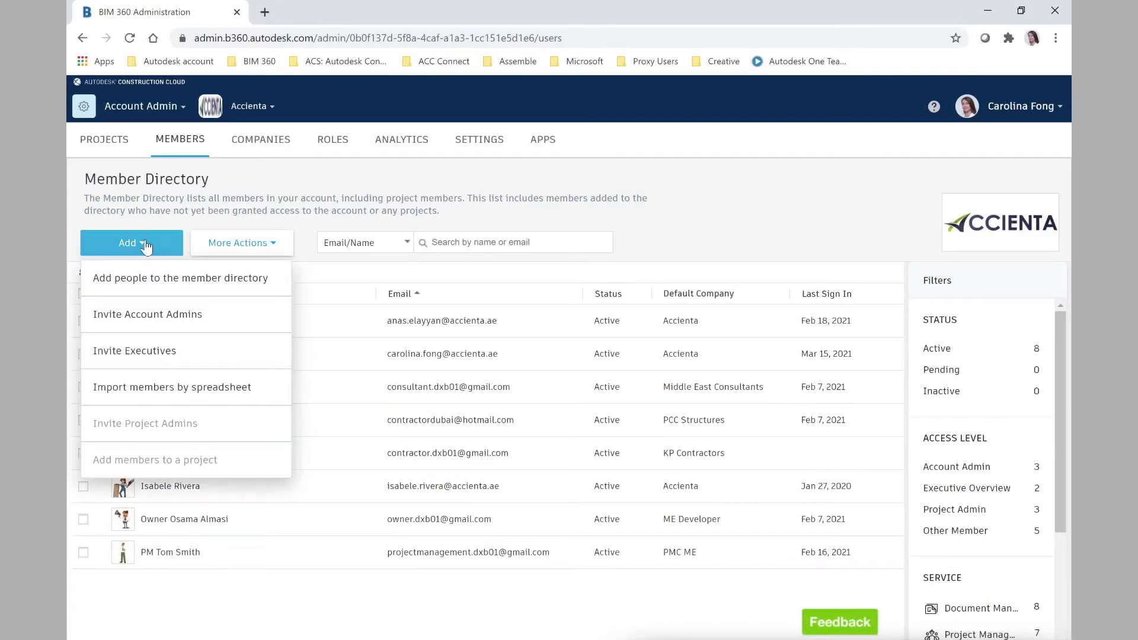
left_click(280, 289)
left_click(326, 255)
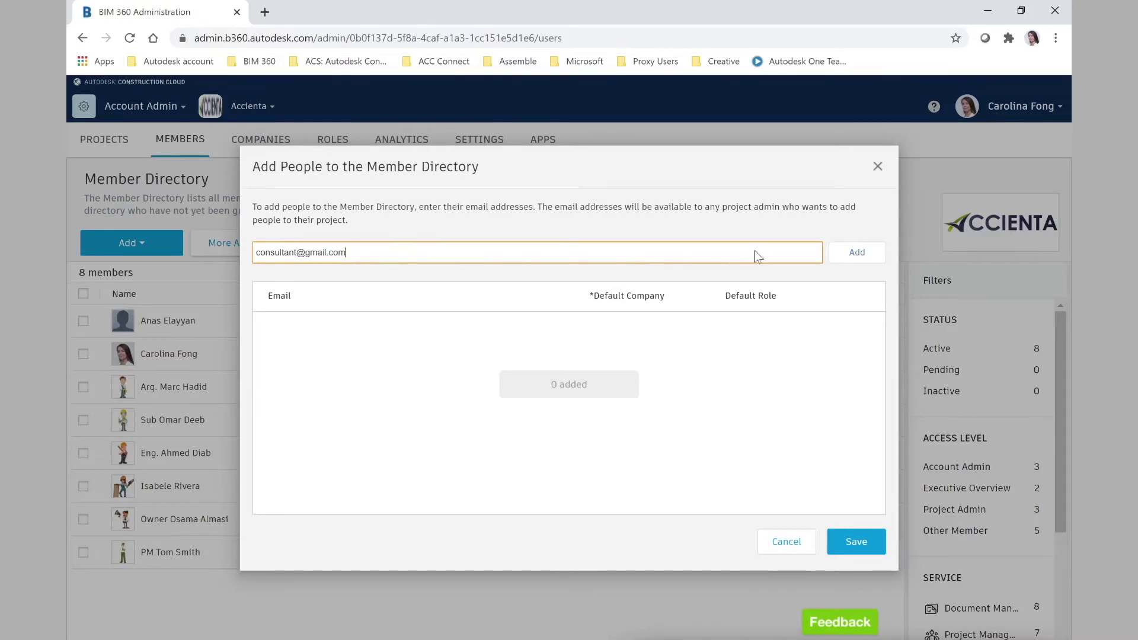
key("Return")
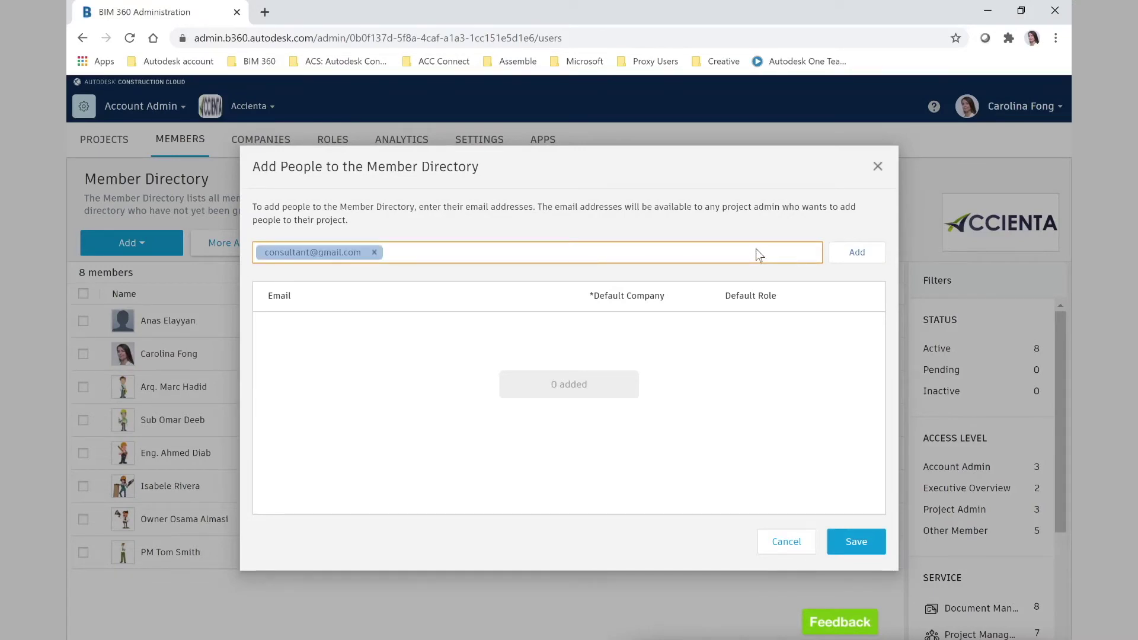
left_click(855, 255)
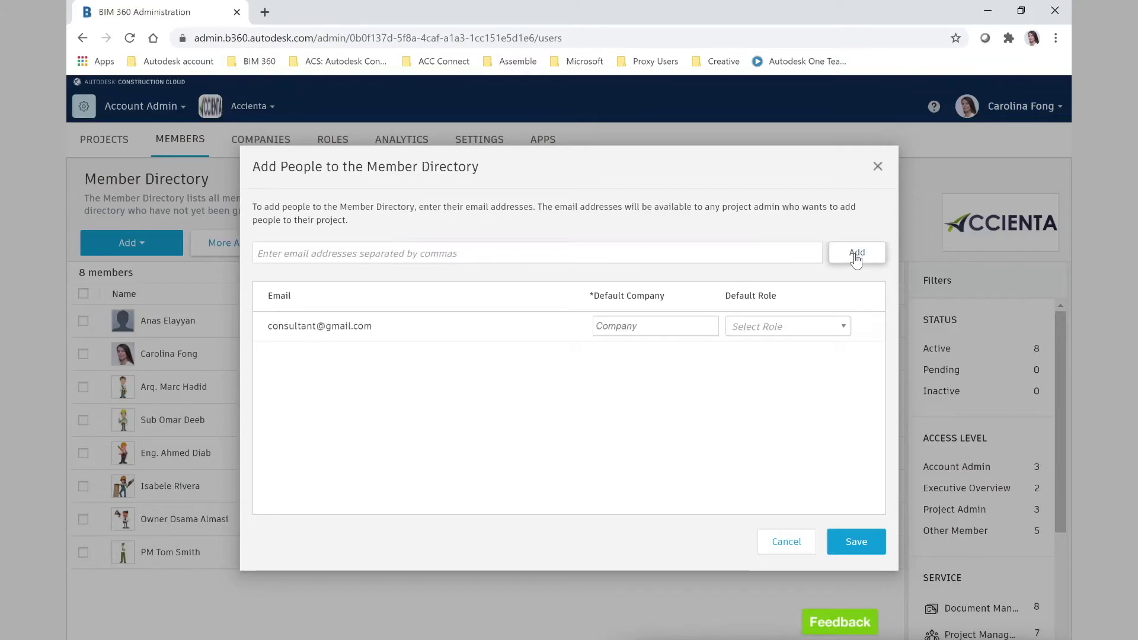
Step: Set the entry's company to PMC ME and default role to Con_Lead Consultant, then save
left_click(655, 326)
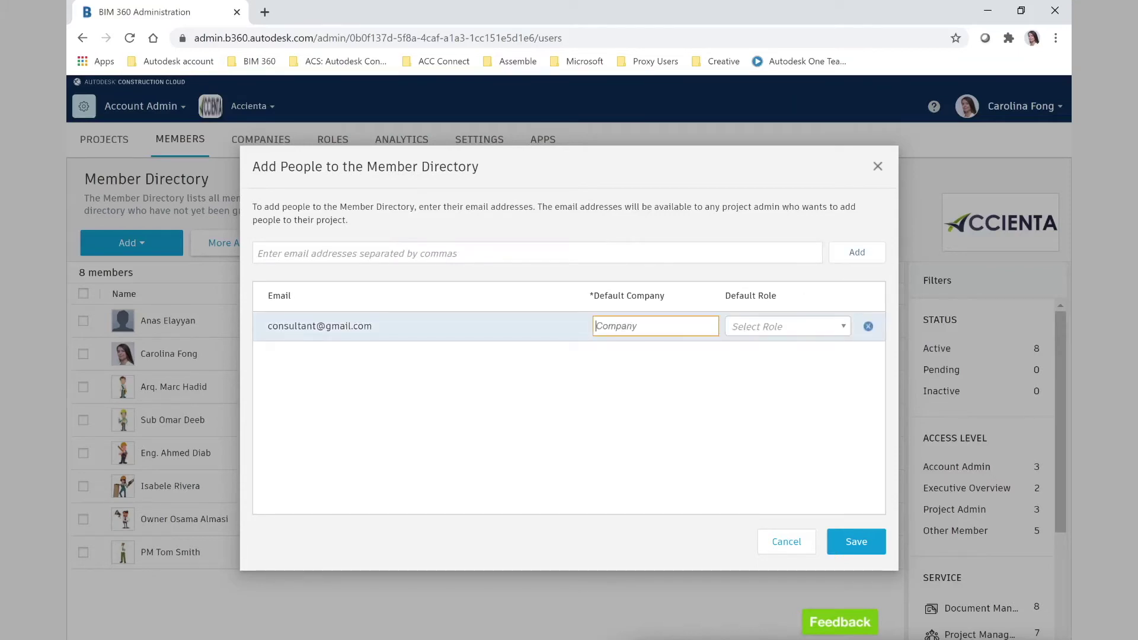
type("PM")
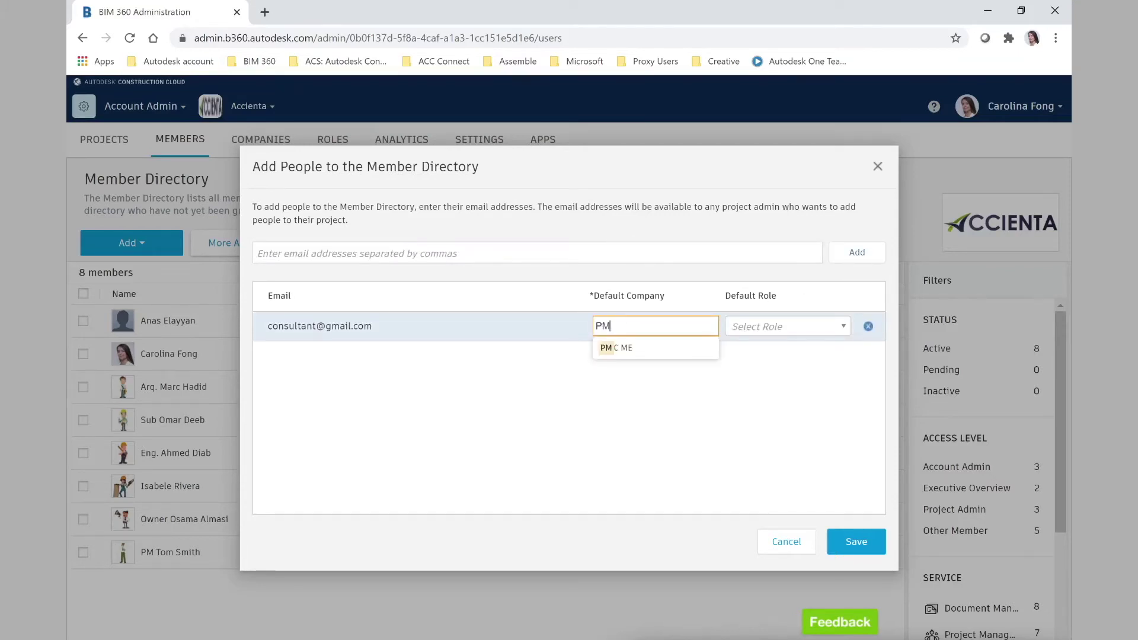
left_click(655, 350)
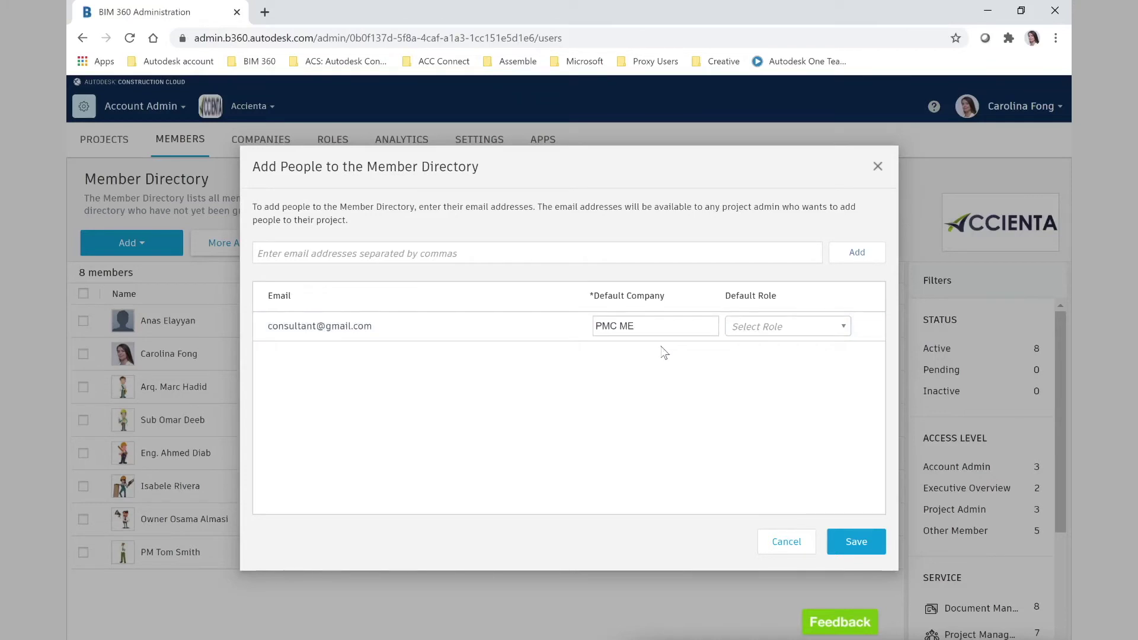
left_click(823, 326)
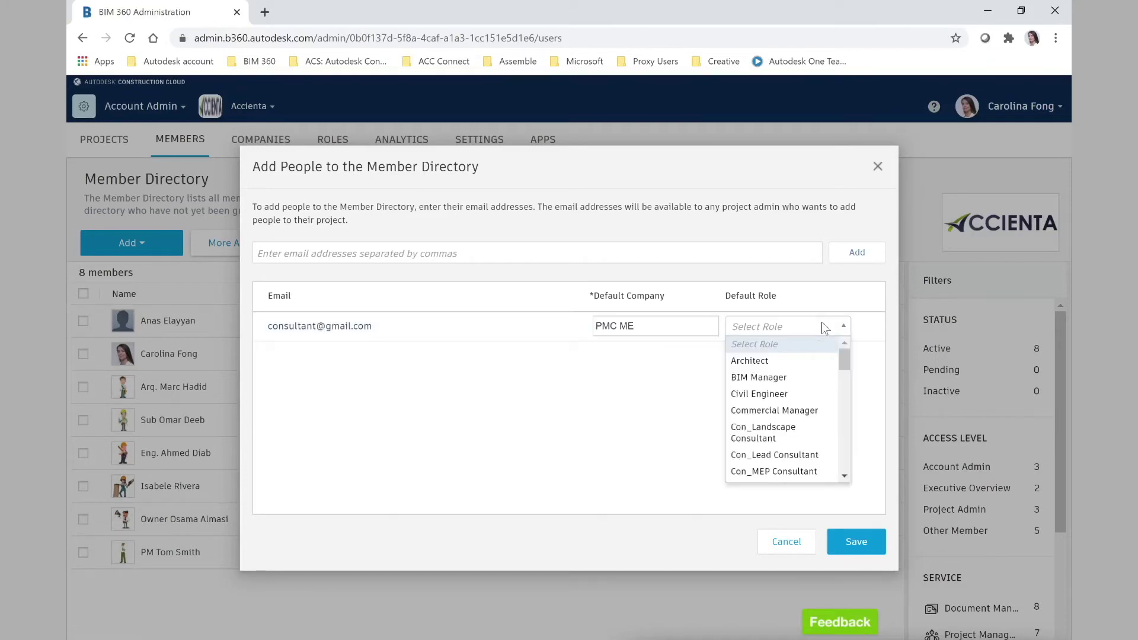
left_click(821, 458)
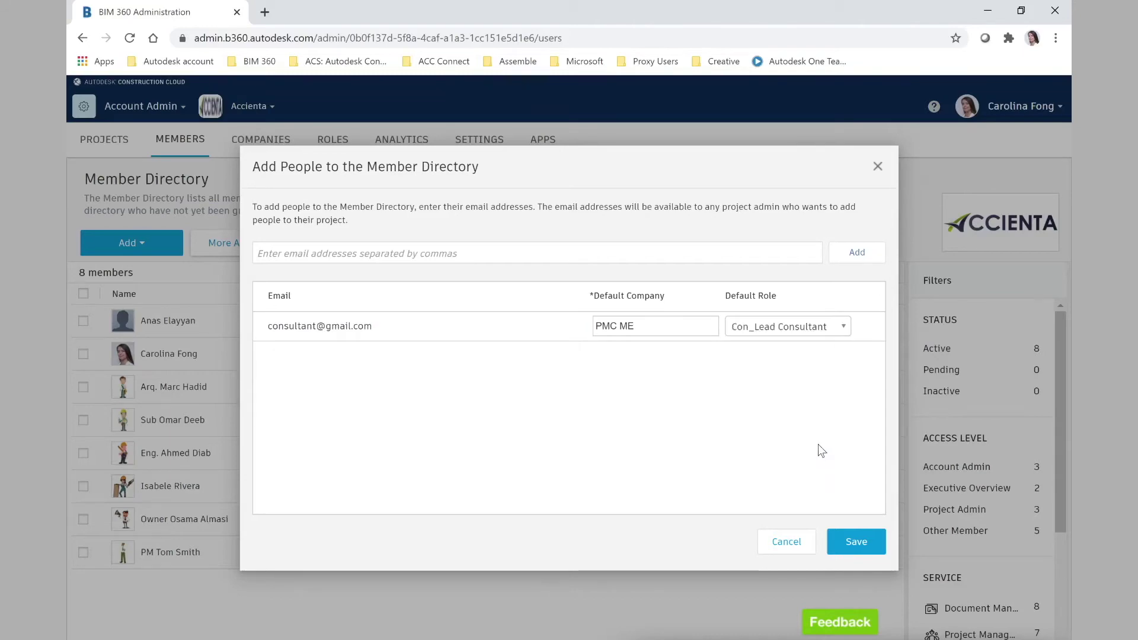
left_click(866, 542)
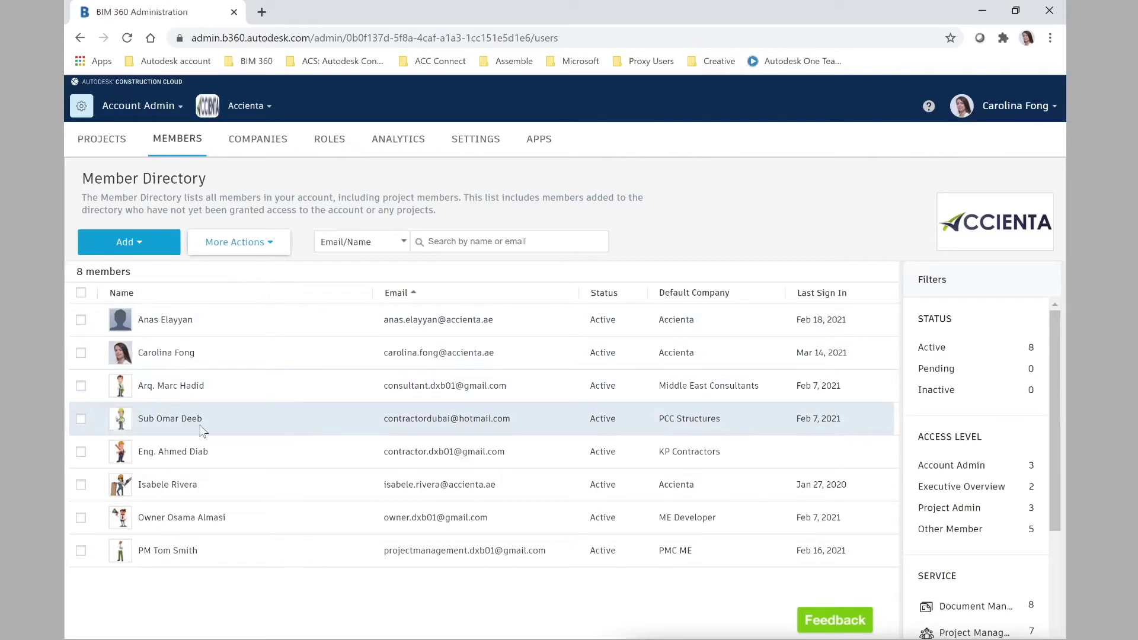
Step: Change the PCC Structures member's default role to Sub_Engineer, save, and return to all members
left_click(172, 423)
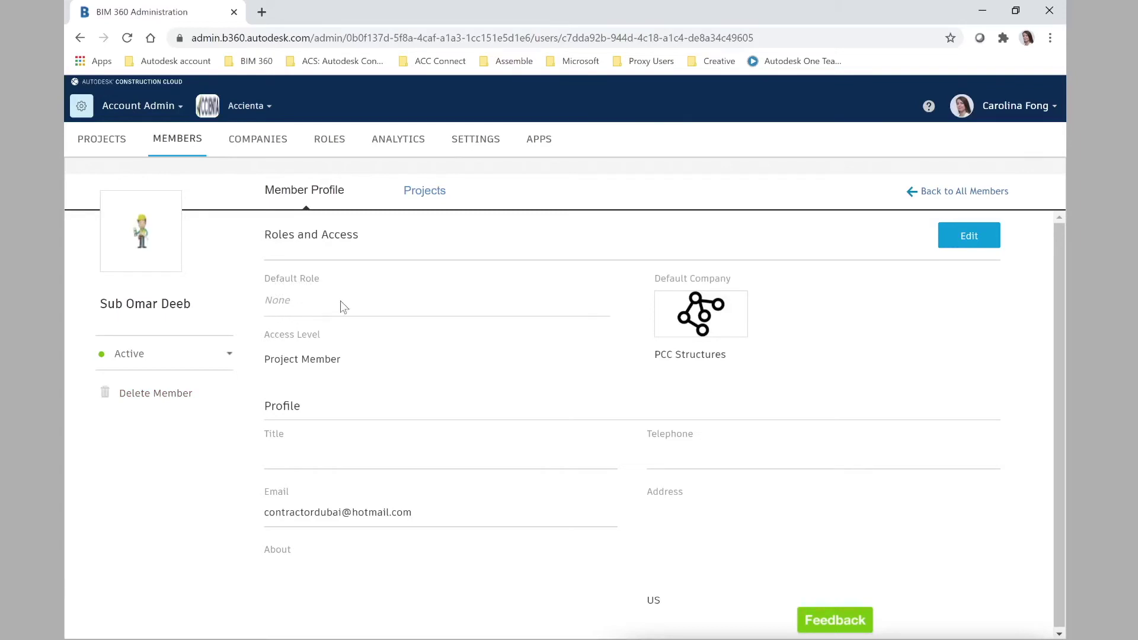
left_click(969, 239)
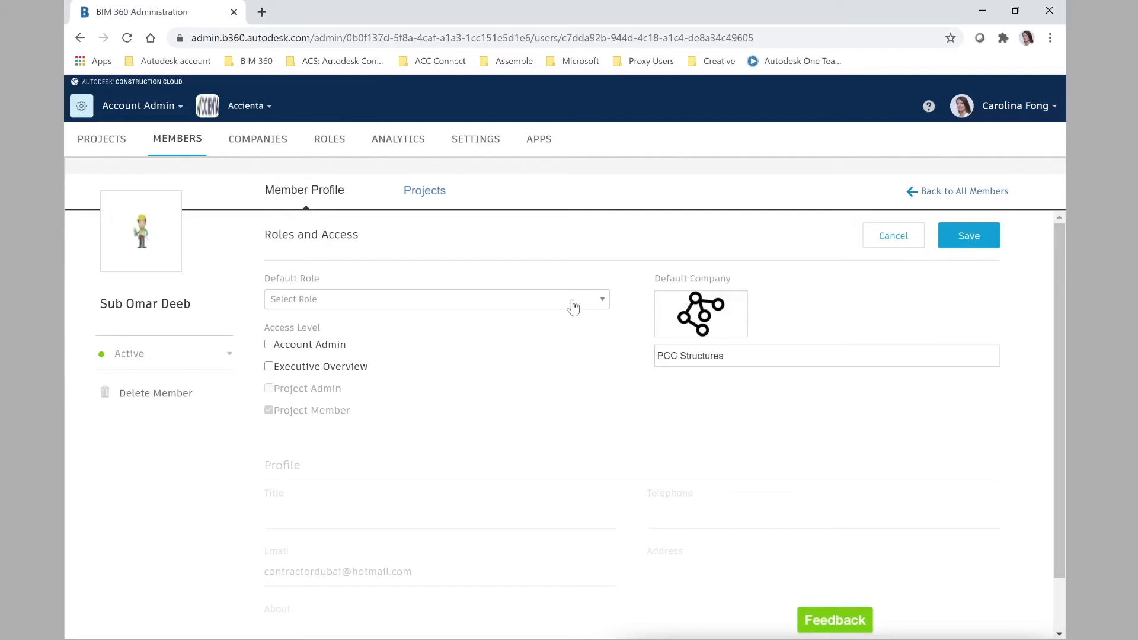
left_click(574, 304)
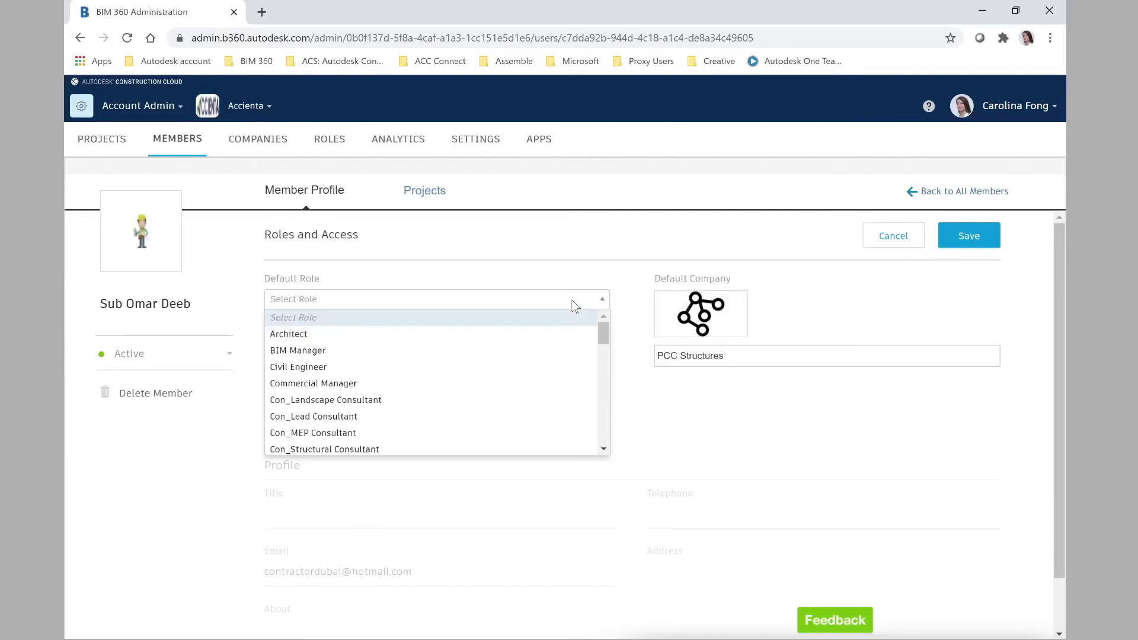
left_click_drag(603, 362, 593, 427)
scroll(516, 418, "down", 1)
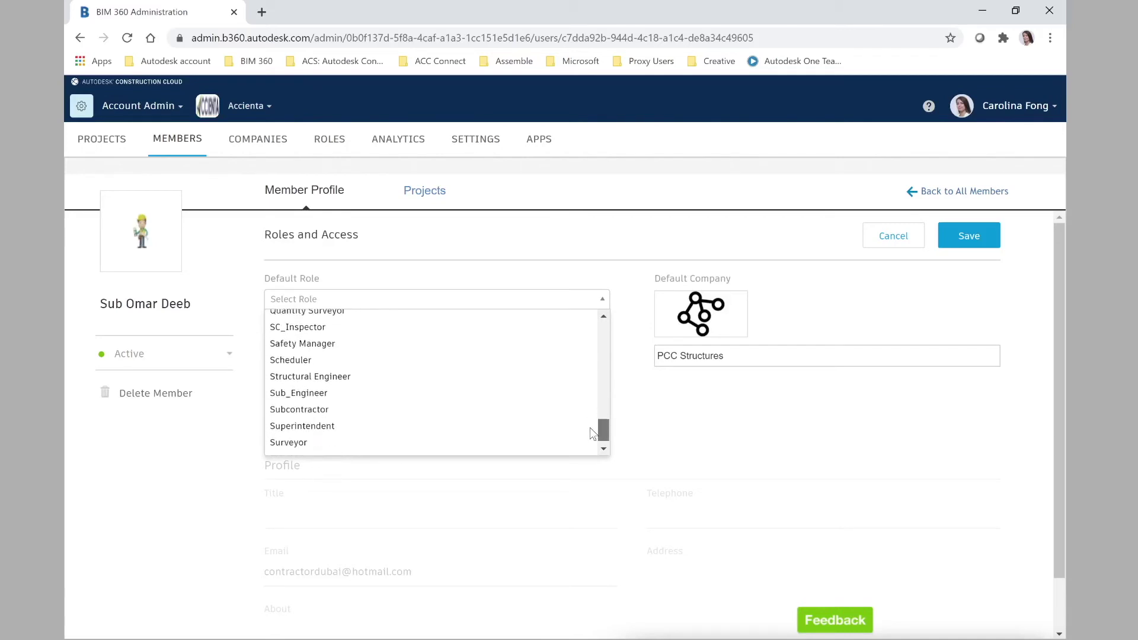
left_click(327, 391)
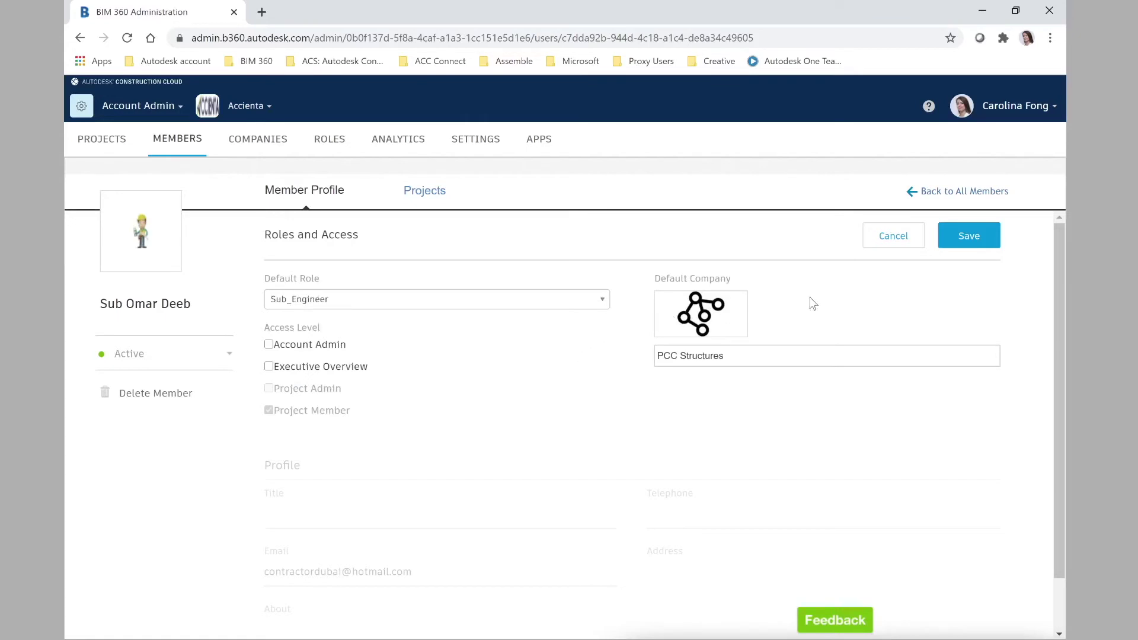
left_click(970, 237)
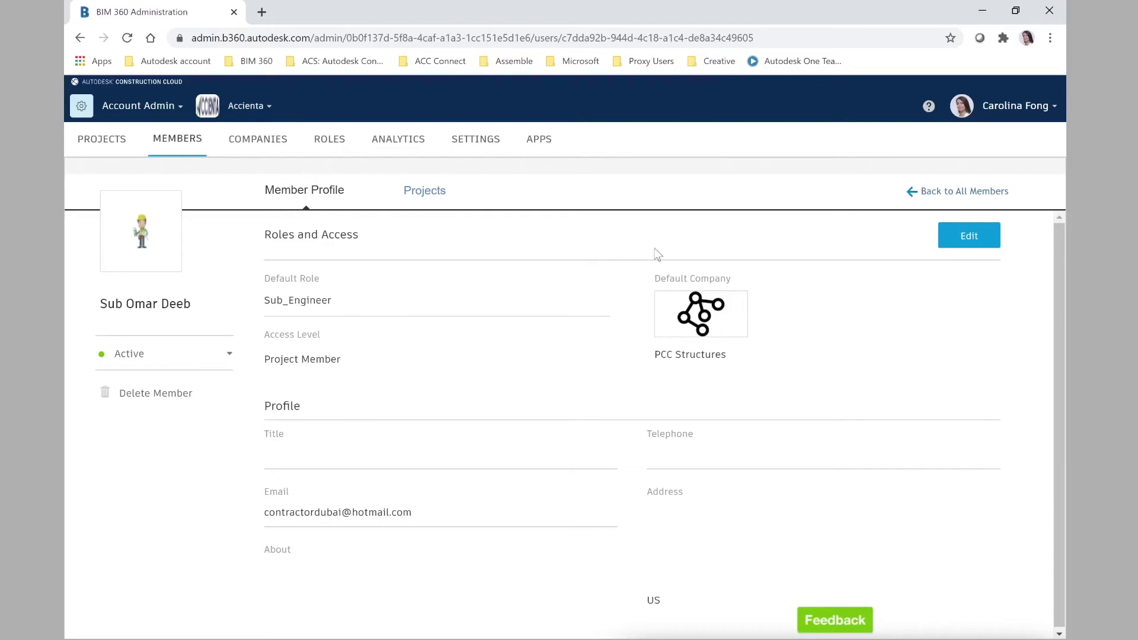
left_click(955, 191)
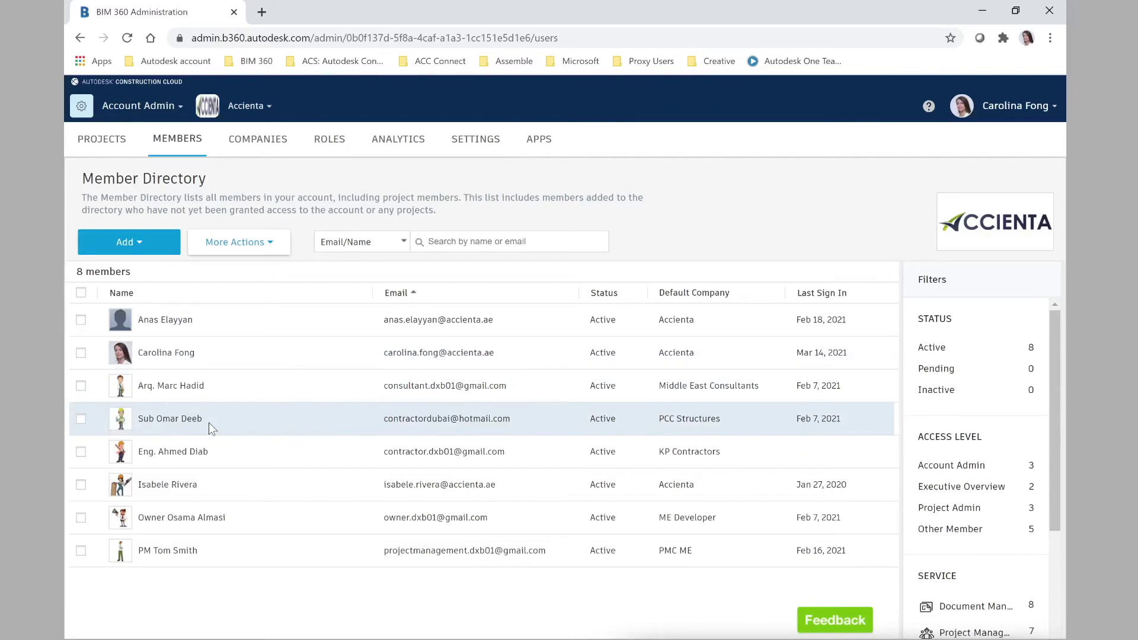
Step: Switch to the BIM 360 Beach House project, check its Companies, and start adding a member
left_click(256, 108)
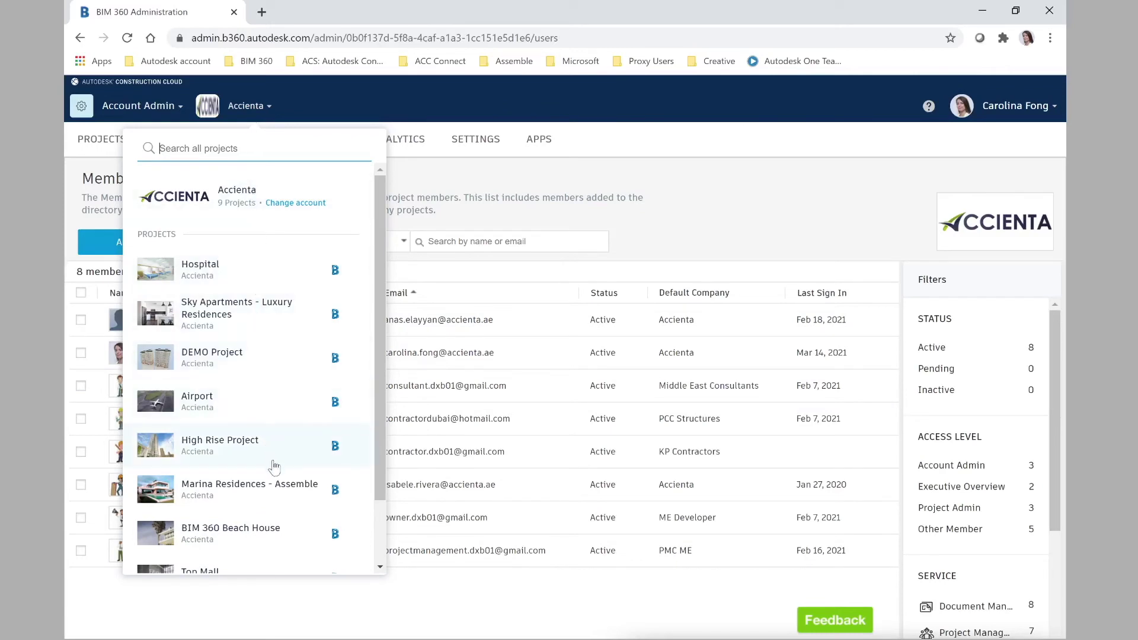
left_click(291, 537)
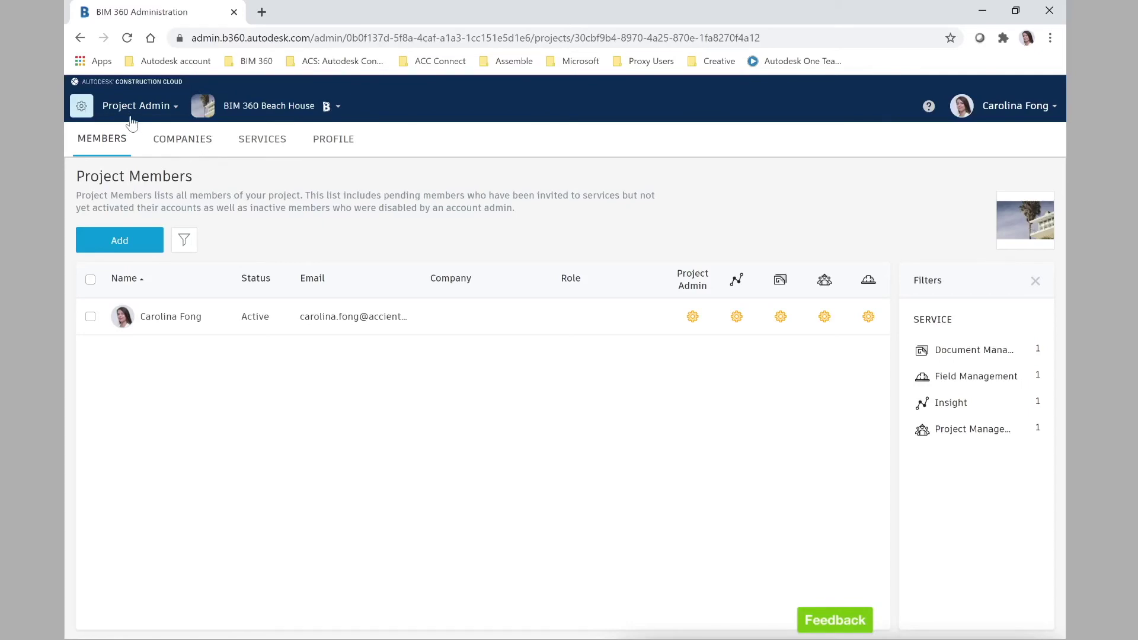
left_click(184, 147)
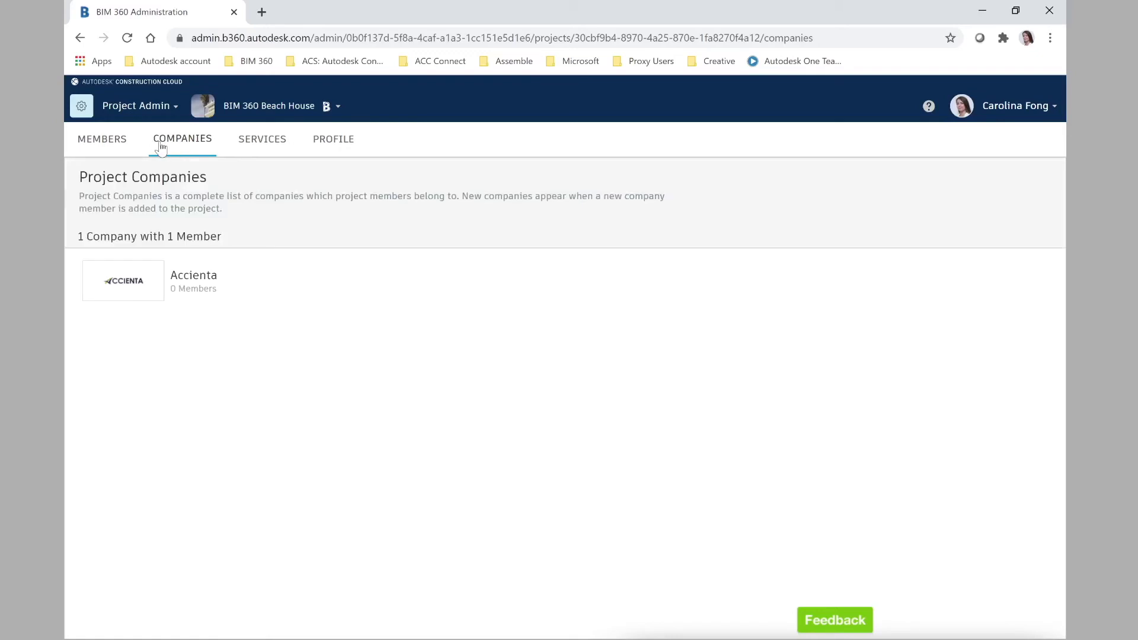
left_click(89, 147)
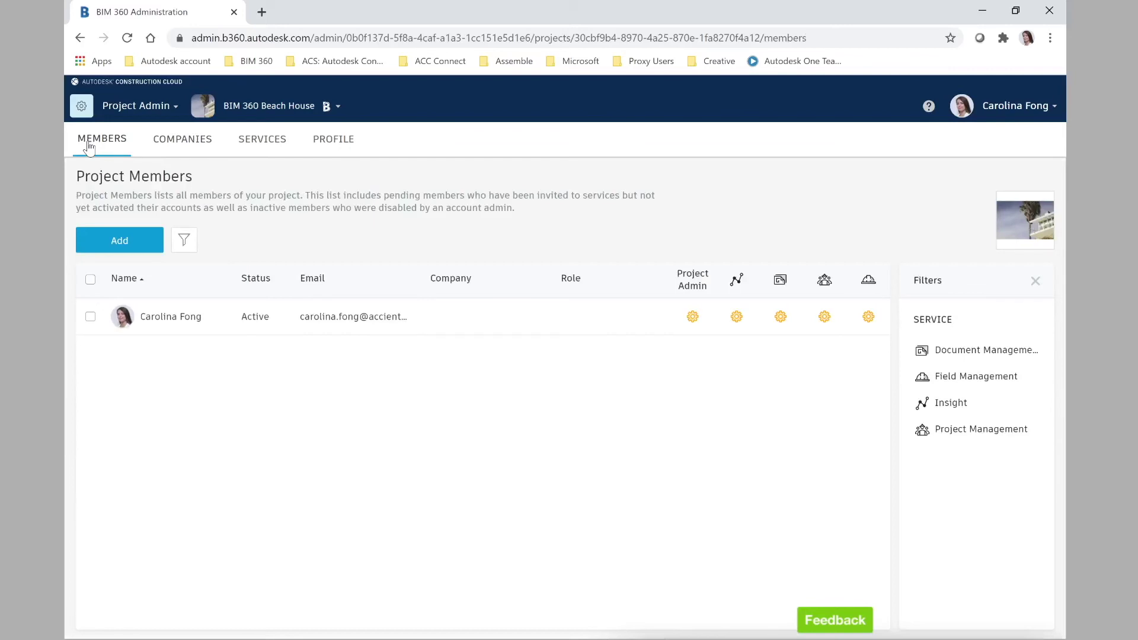
left_click(135, 249)
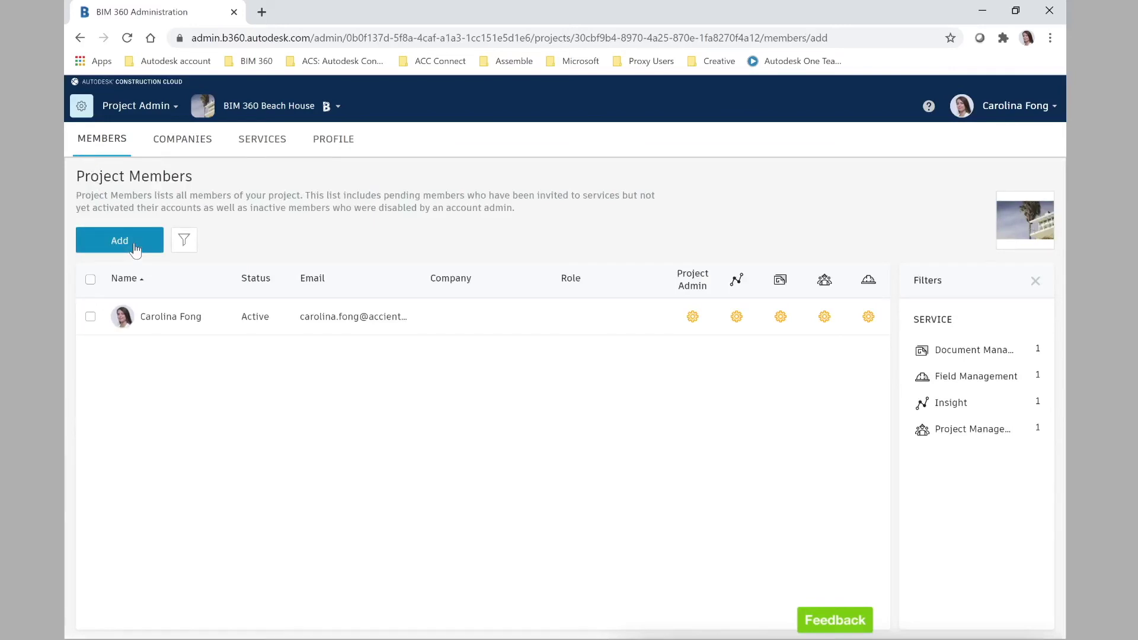
Step: Search for the PCC Structures member by name, add them to the project, and view Companies
left_click(135, 244)
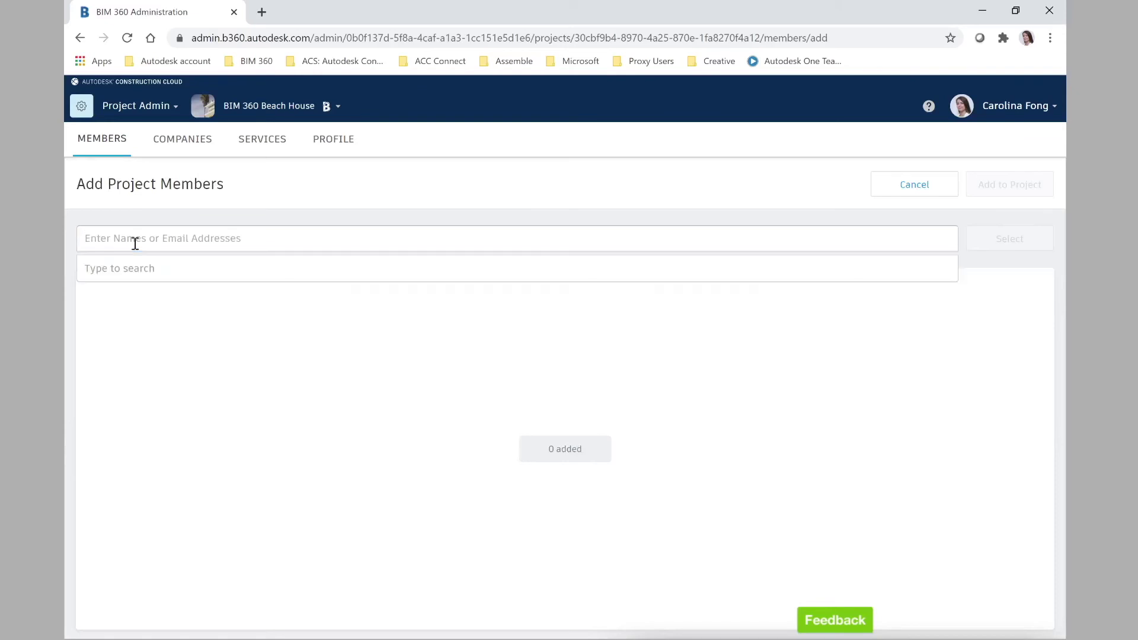
type("sub om")
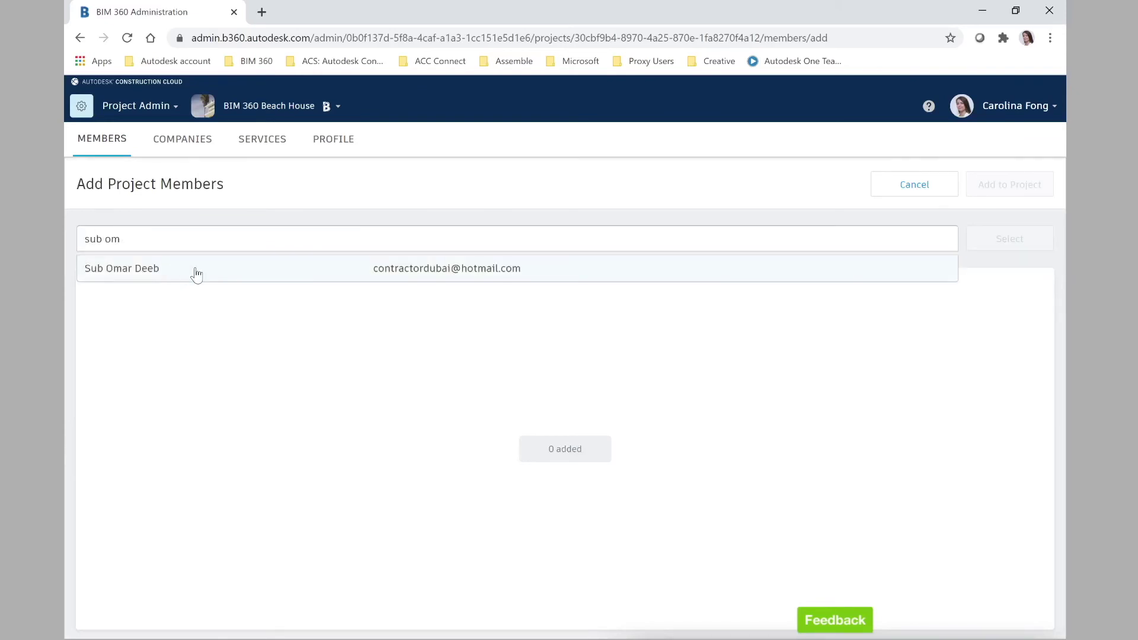
left_click(196, 270)
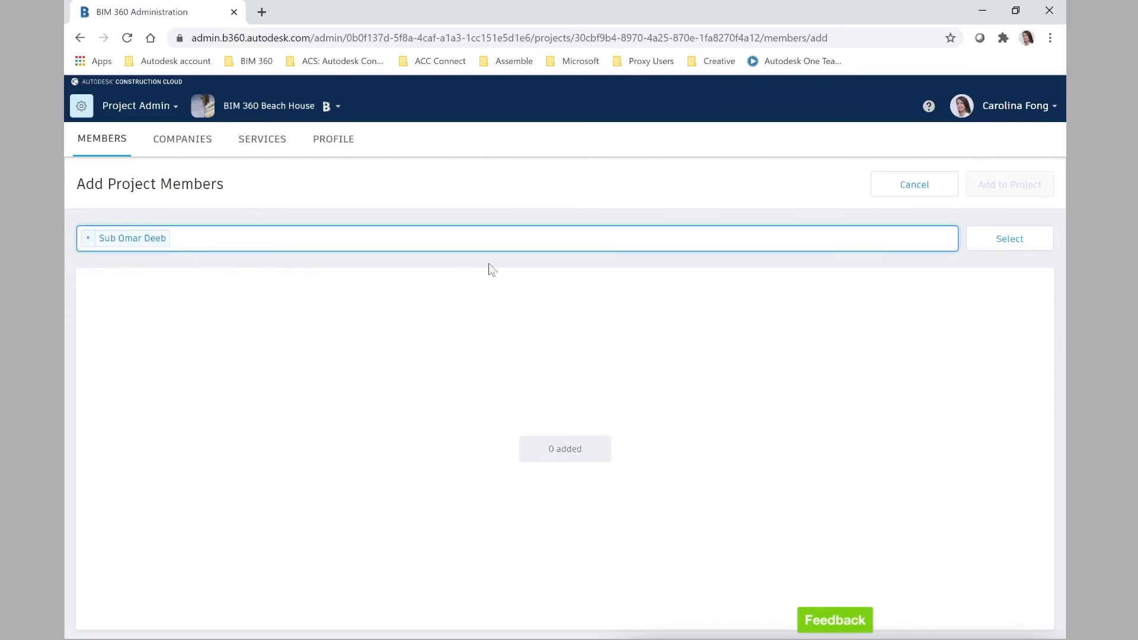
left_click(992, 247)
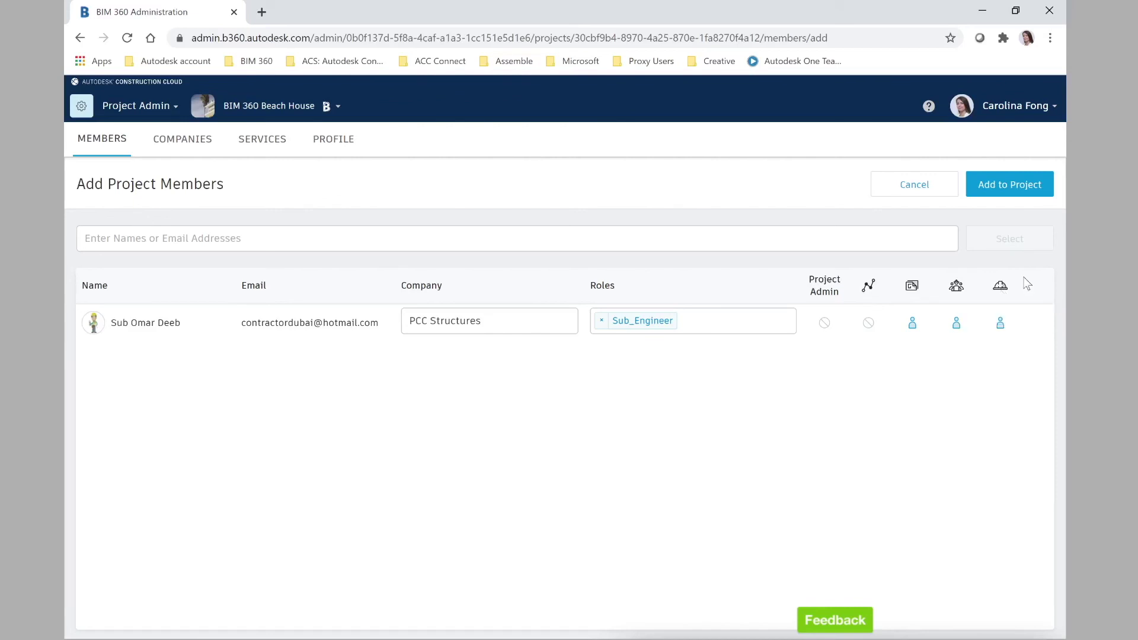
left_click(997, 188)
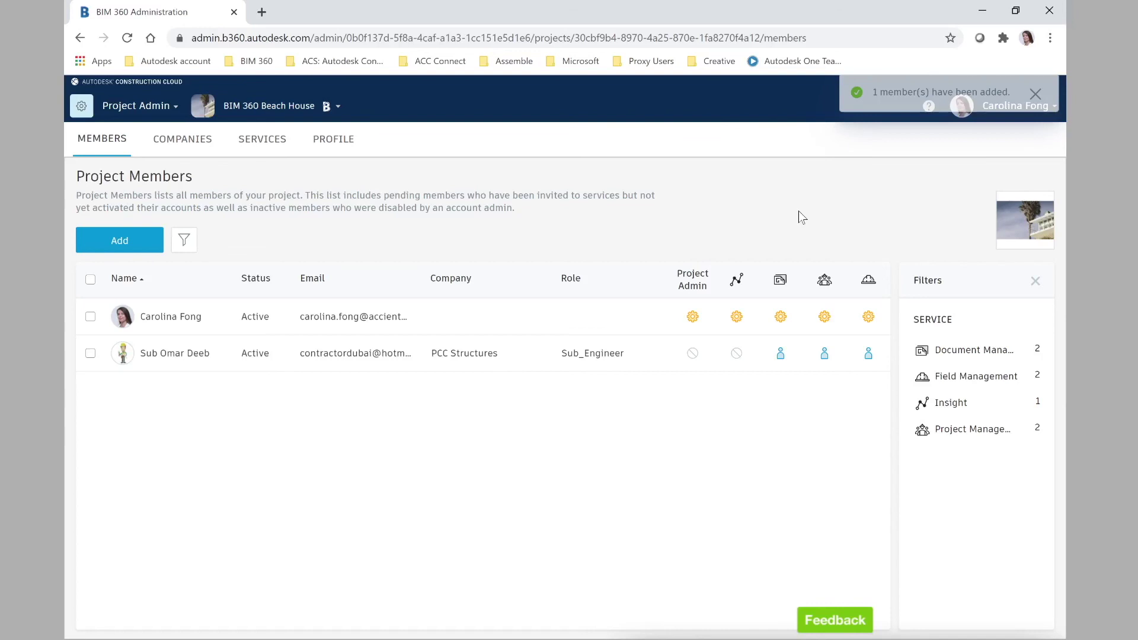
left_click(182, 140)
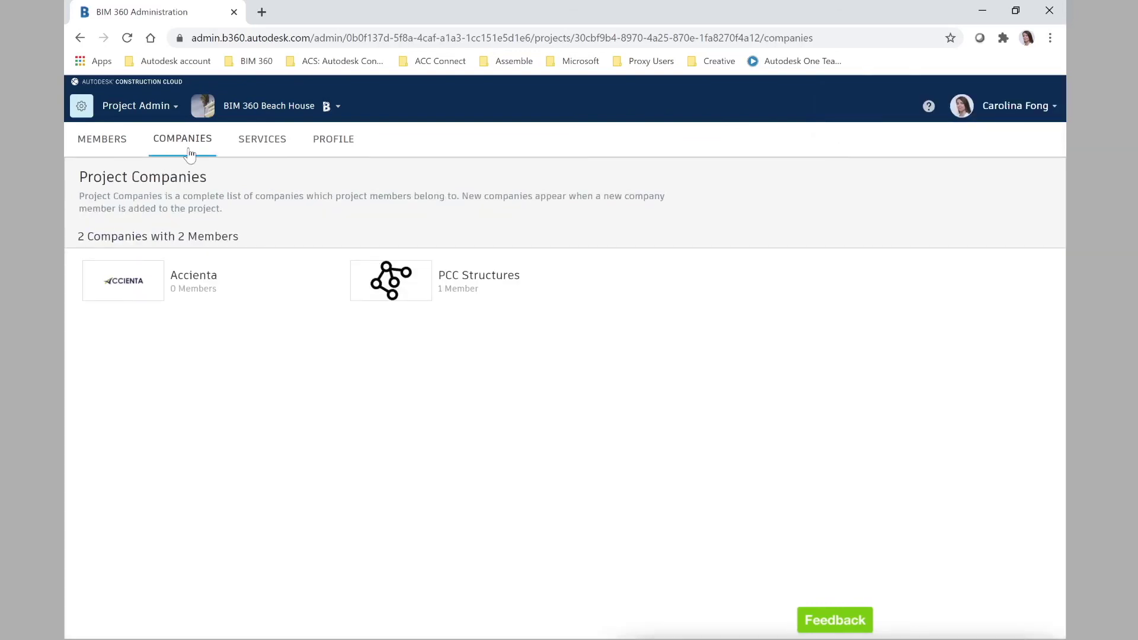